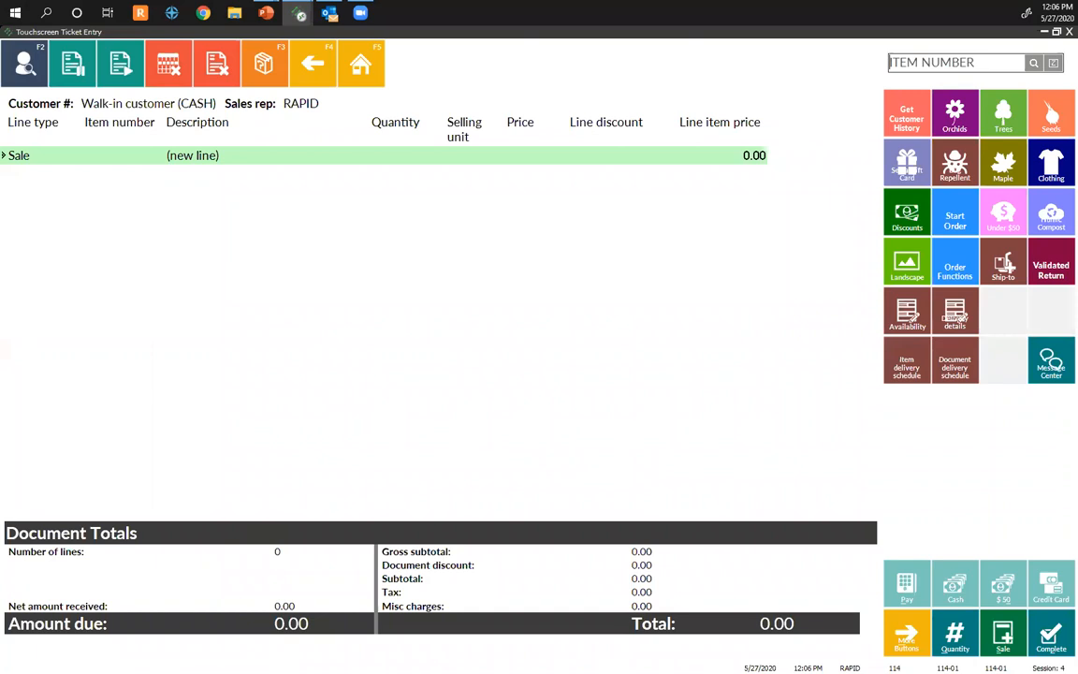
# Add kit item 10025 to the ticket and remove its Summer Squash Seed Pack line.
pyautogui.write('10025')
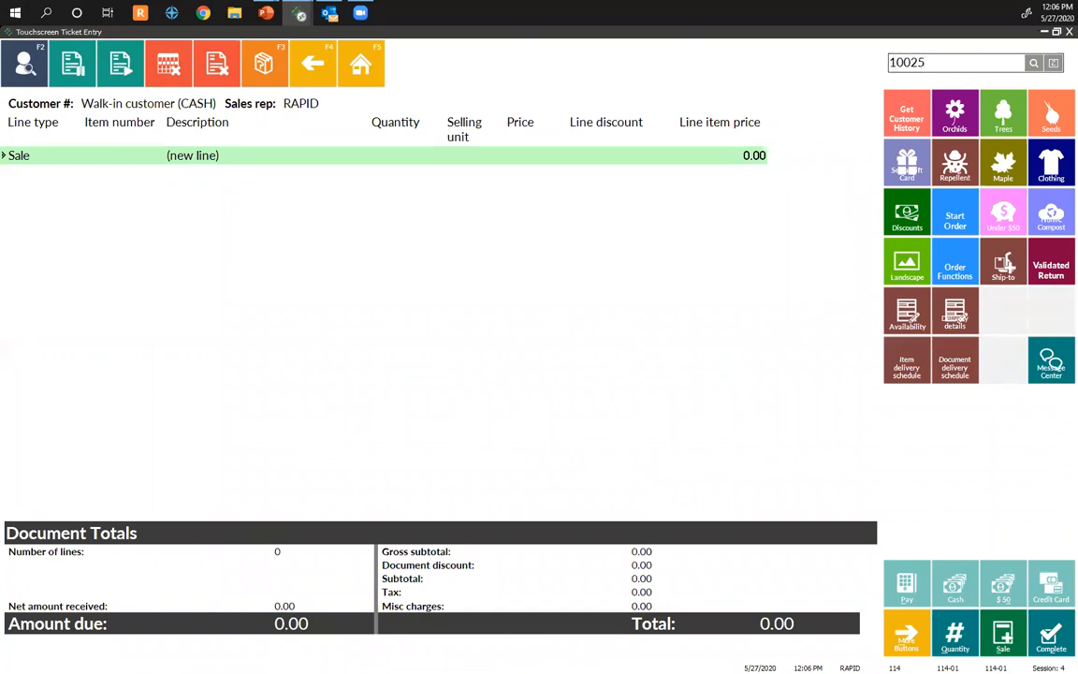
pyautogui.press('Return')
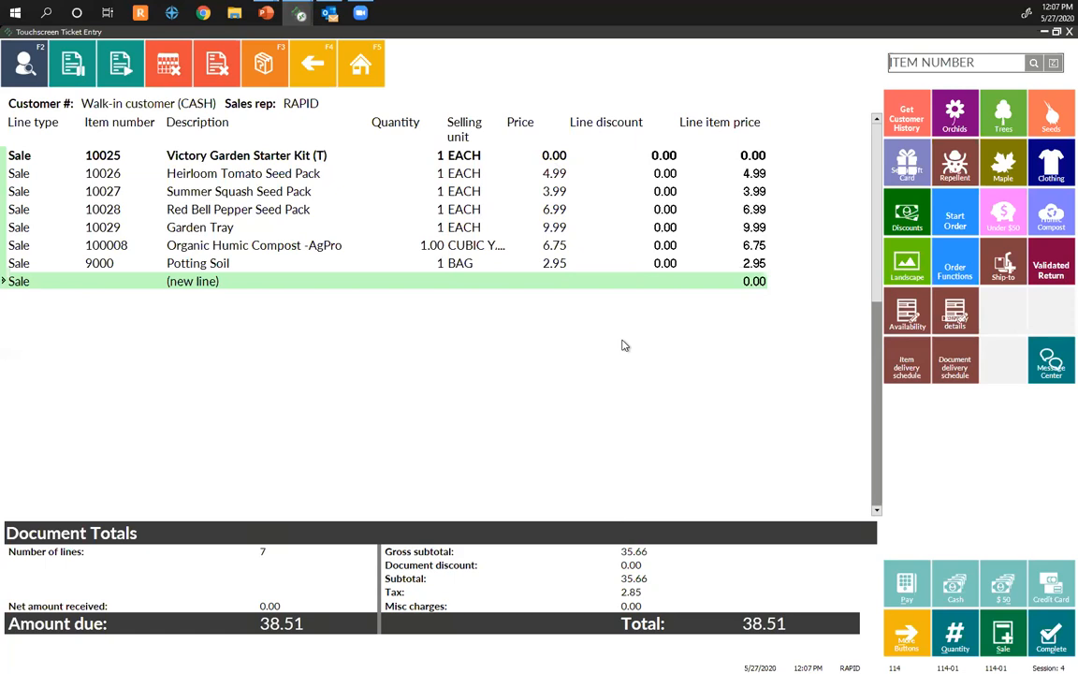
pyautogui.click(406, 195)
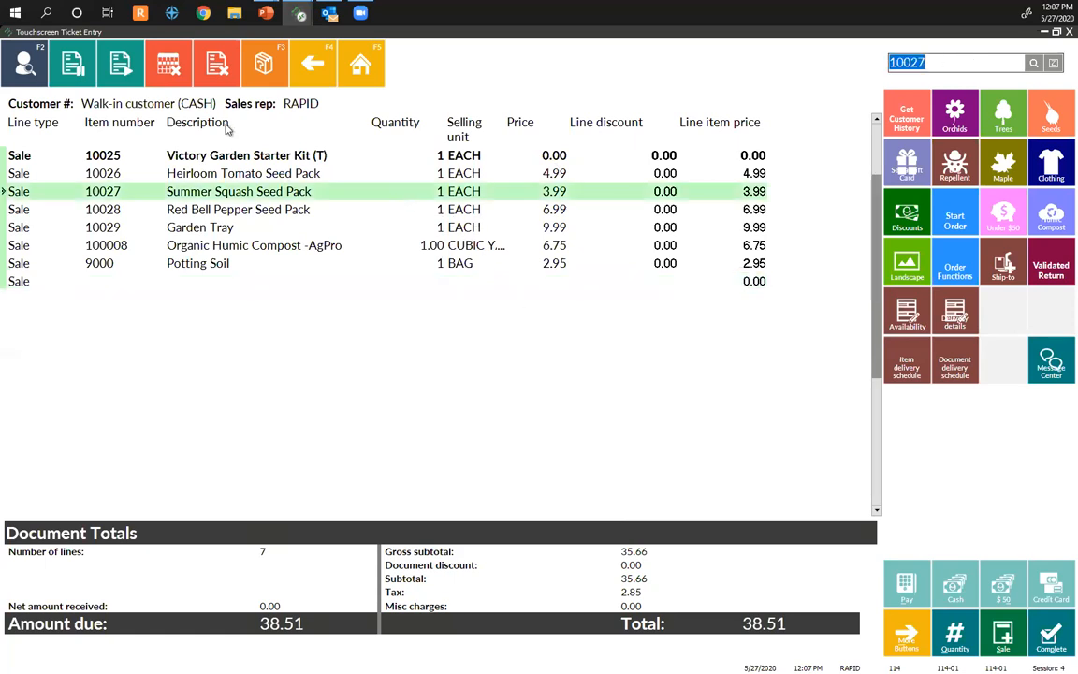
pyautogui.click(167, 75)
pyautogui.click(633, 367)
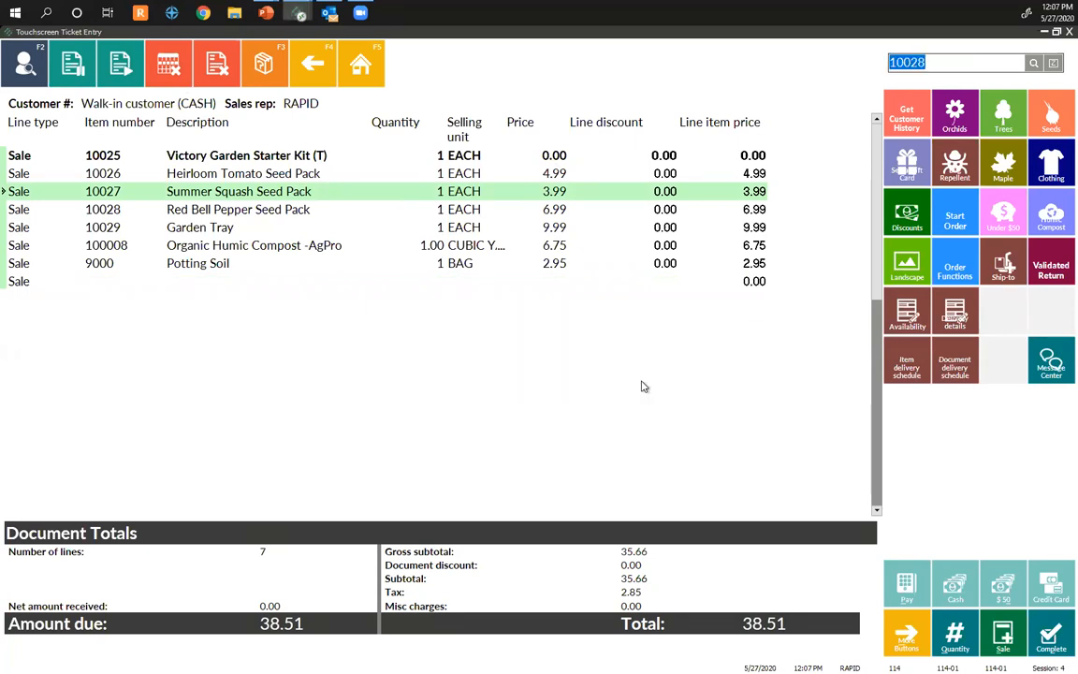
# Set the quantity of the Red Bell Pepper Seed Pack line to 2.
pyautogui.click(314, 193)
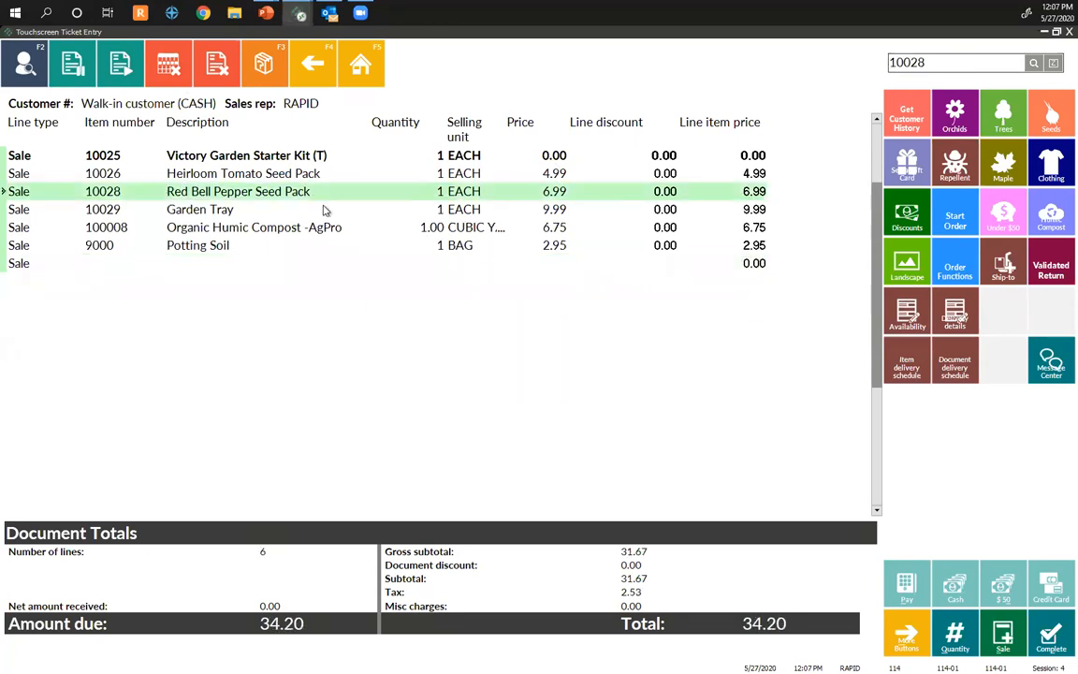
pyautogui.press('Return')
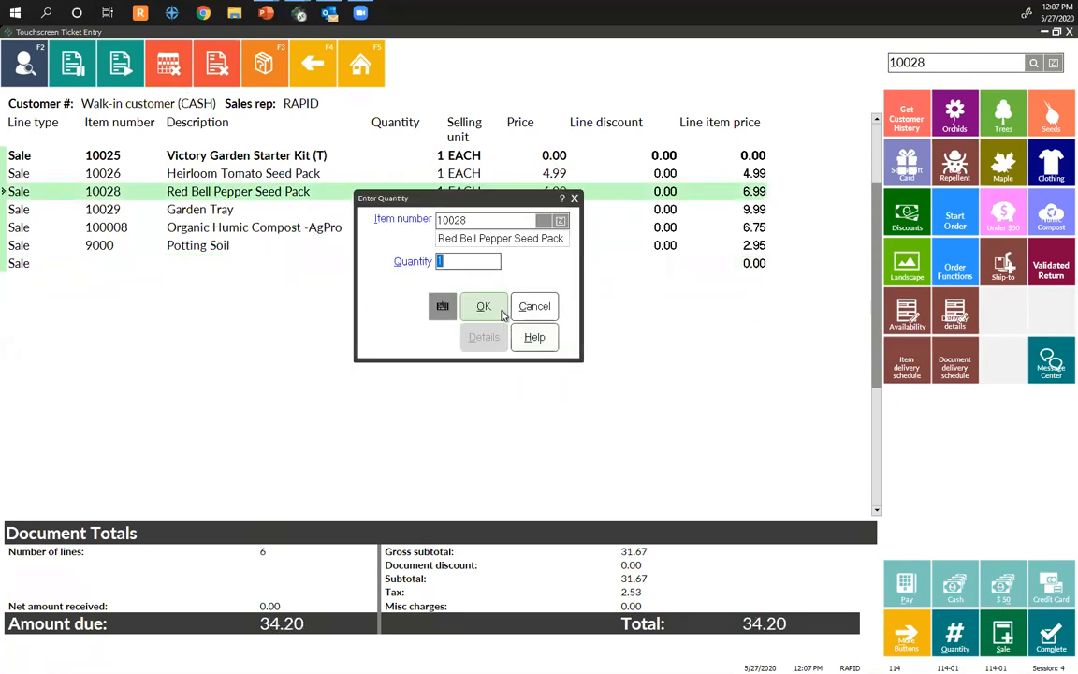
pyautogui.write('2')
pyautogui.click(484, 312)
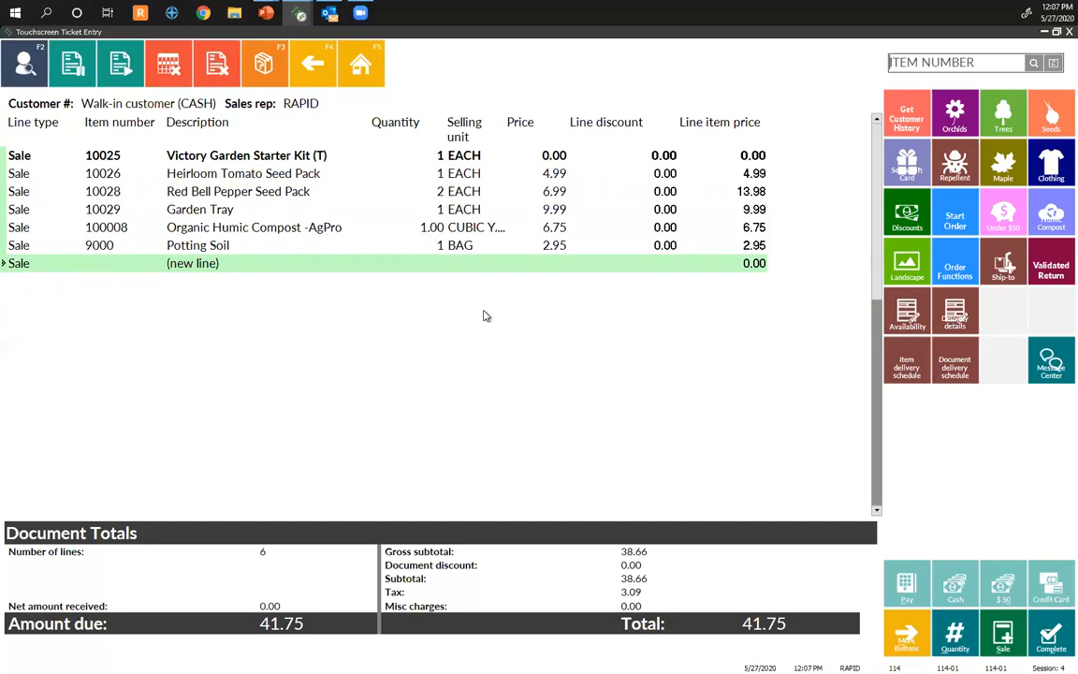
# Add kit item TAY1000 to the ticket, accepting the staking option and declining the trunk protector.
pyautogui.click(900, 63)
pyautogui.write('TSY10')
pyautogui.press('BackSpace')
pyautogui.press('BackSpace')
pyautogui.press('BackSpace')
pyautogui.press('BackSpace')
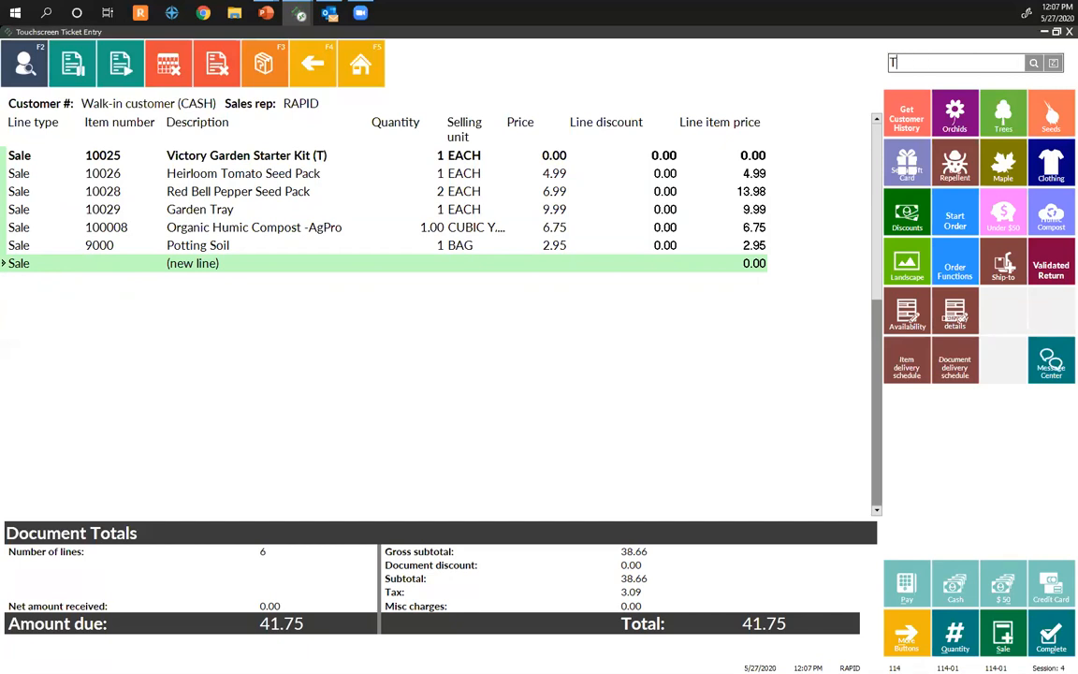
pyautogui.write('AY1000')
pyautogui.press('Return')
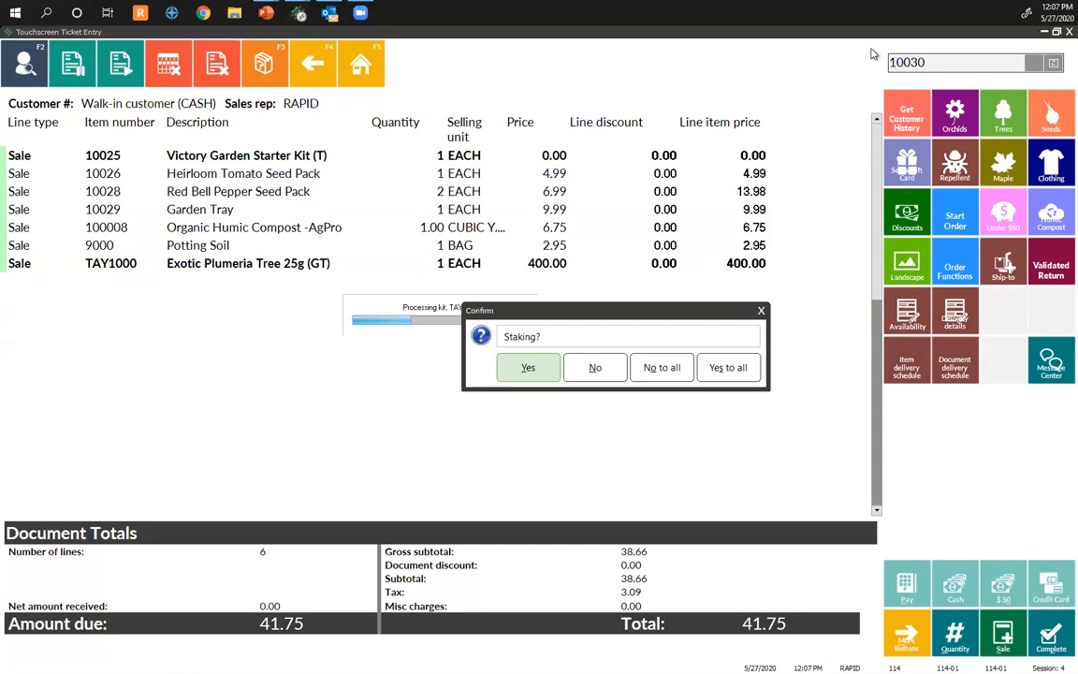
pyautogui.click(529, 375)
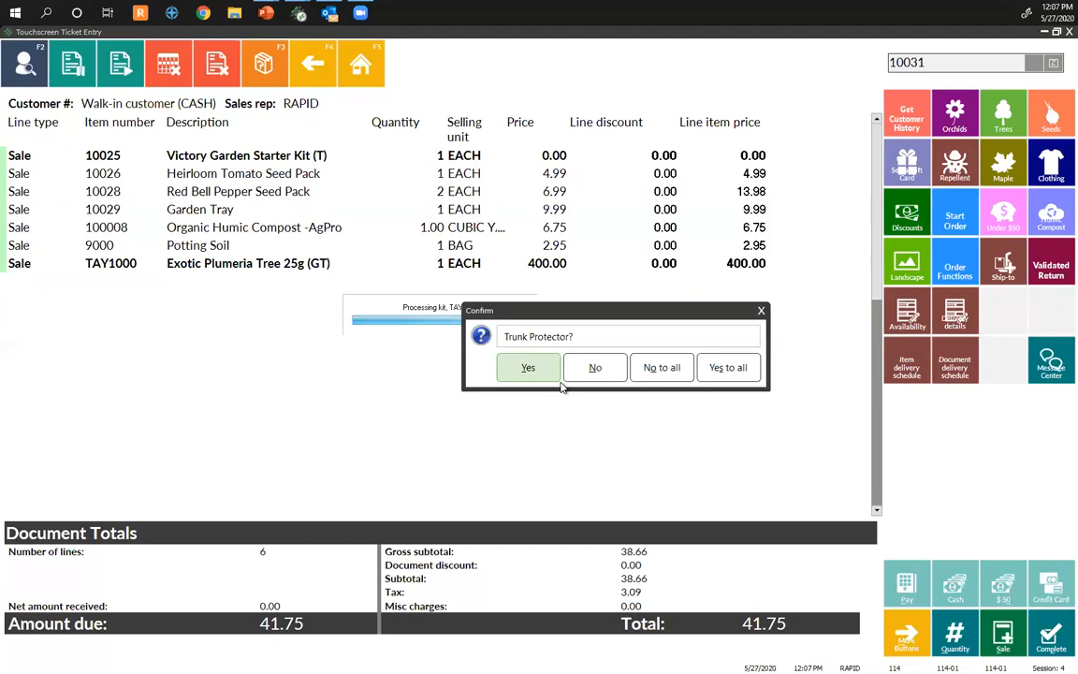
pyautogui.click(571, 378)
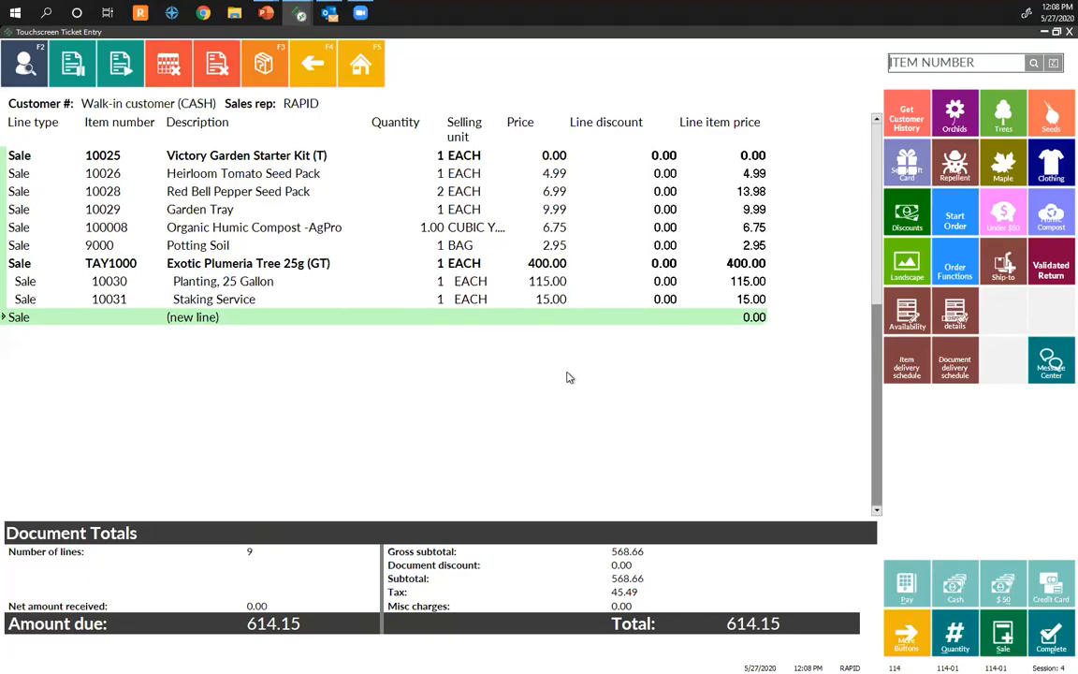
# Set the quantity of the Exotic Plumeria Tree parent line to 2.
pyautogui.click(409, 266)
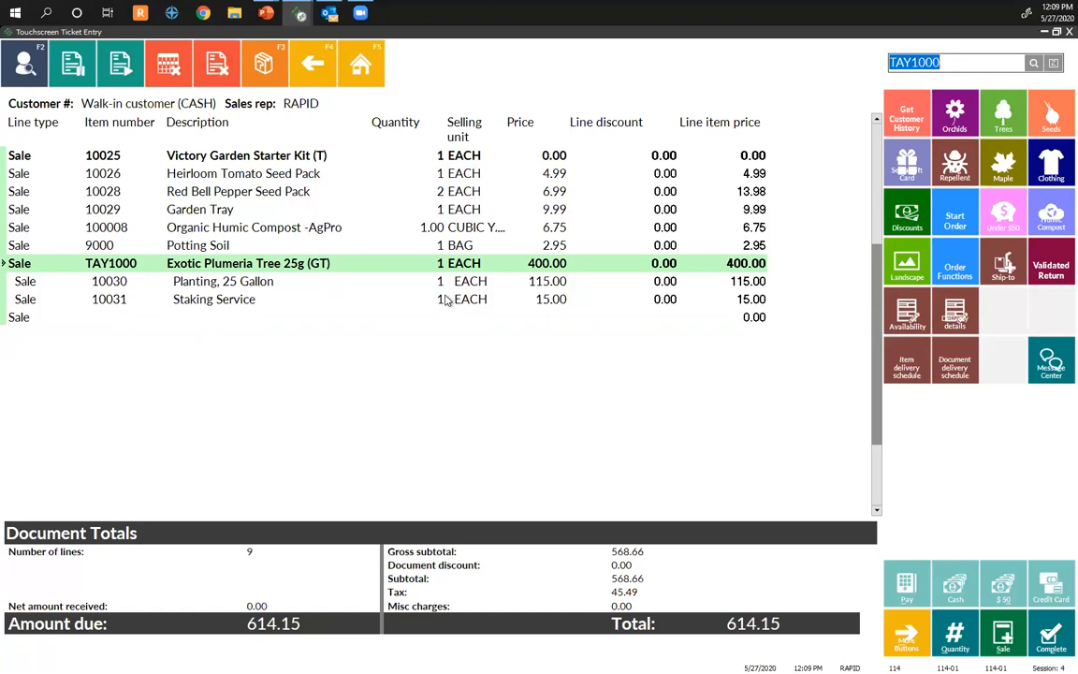
pyautogui.click(447, 298)
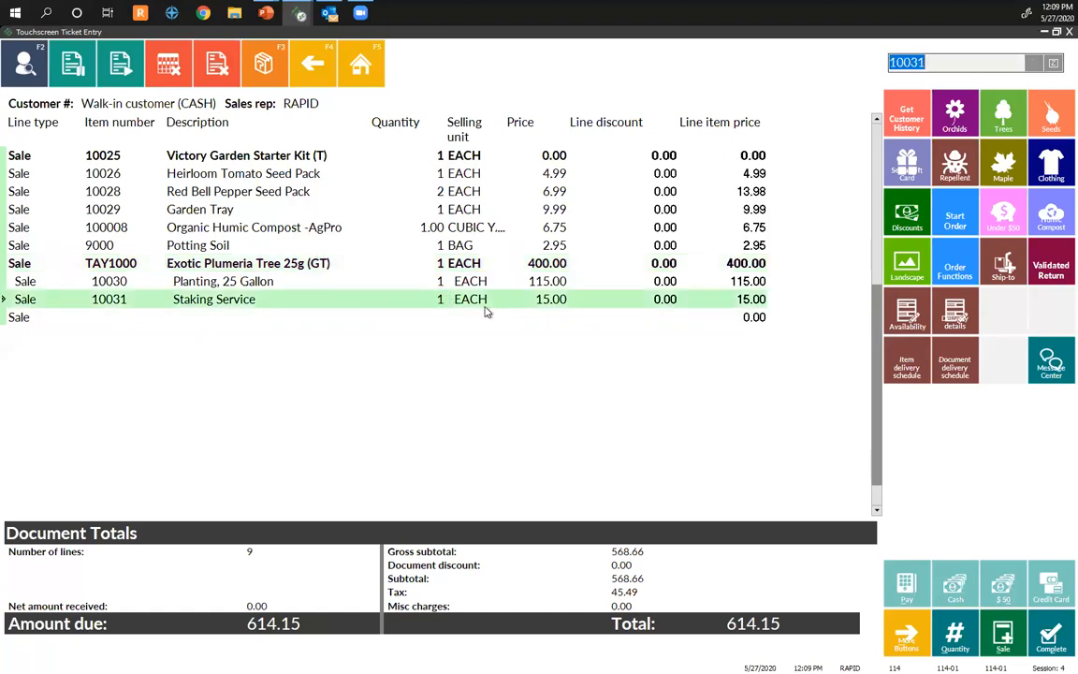
pyautogui.click(394, 265)
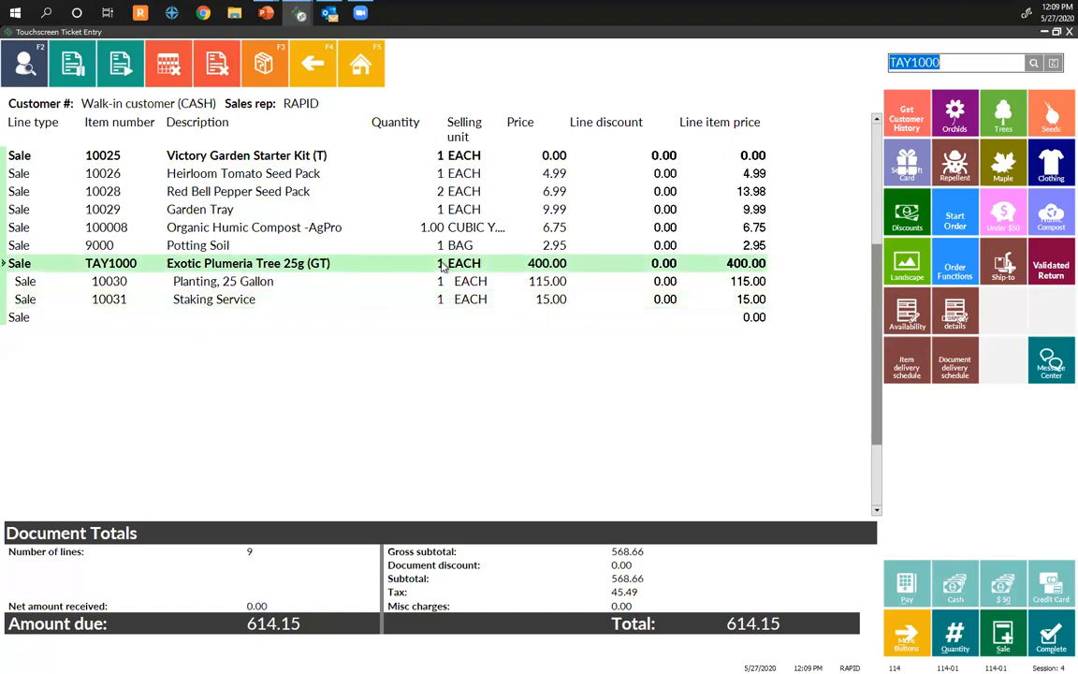
pyautogui.click(936, 619)
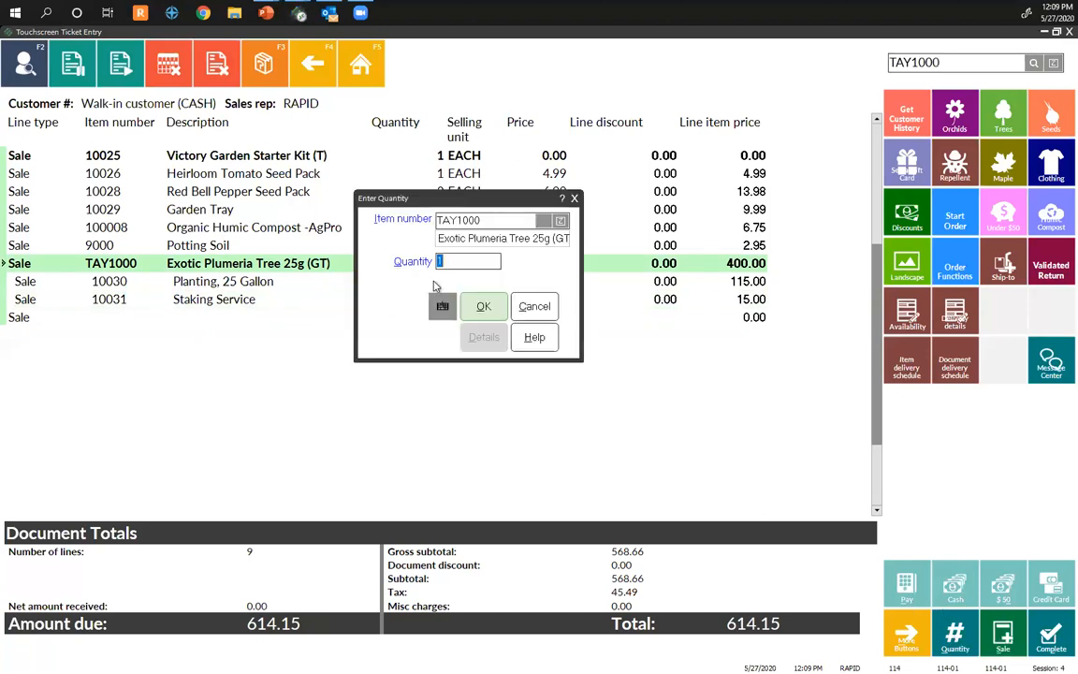
pyautogui.write('2')
pyautogui.click(480, 306)
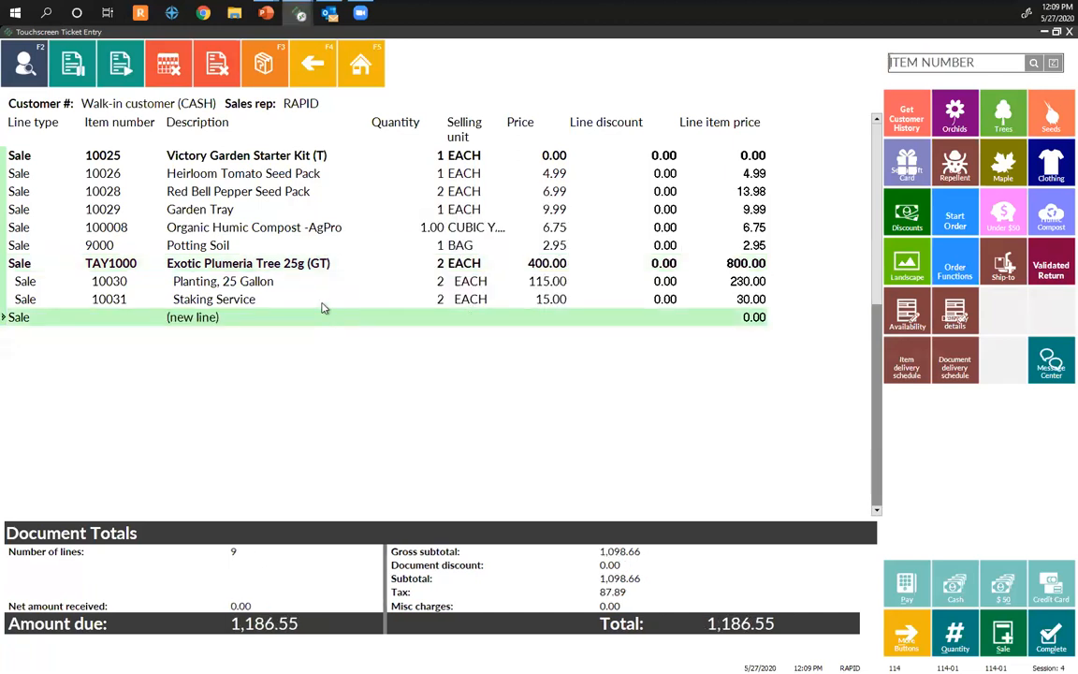
# Add items 10031, 10034 and 10035 to the ticket as separate sale entries.
pyautogui.write('10031')
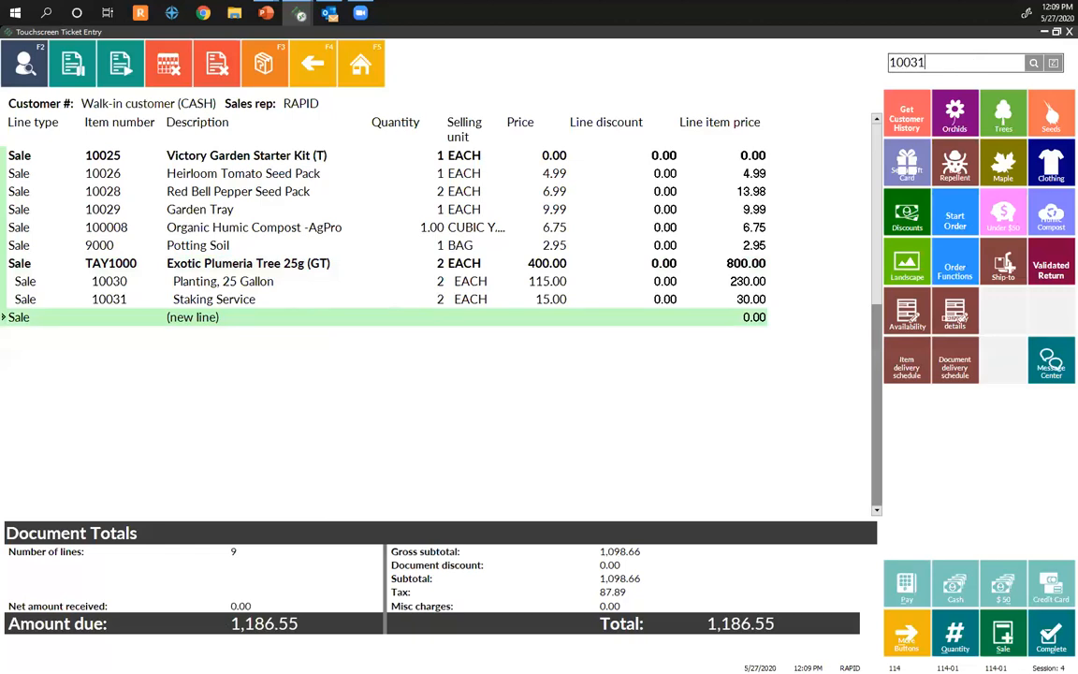
pyautogui.press('Return')
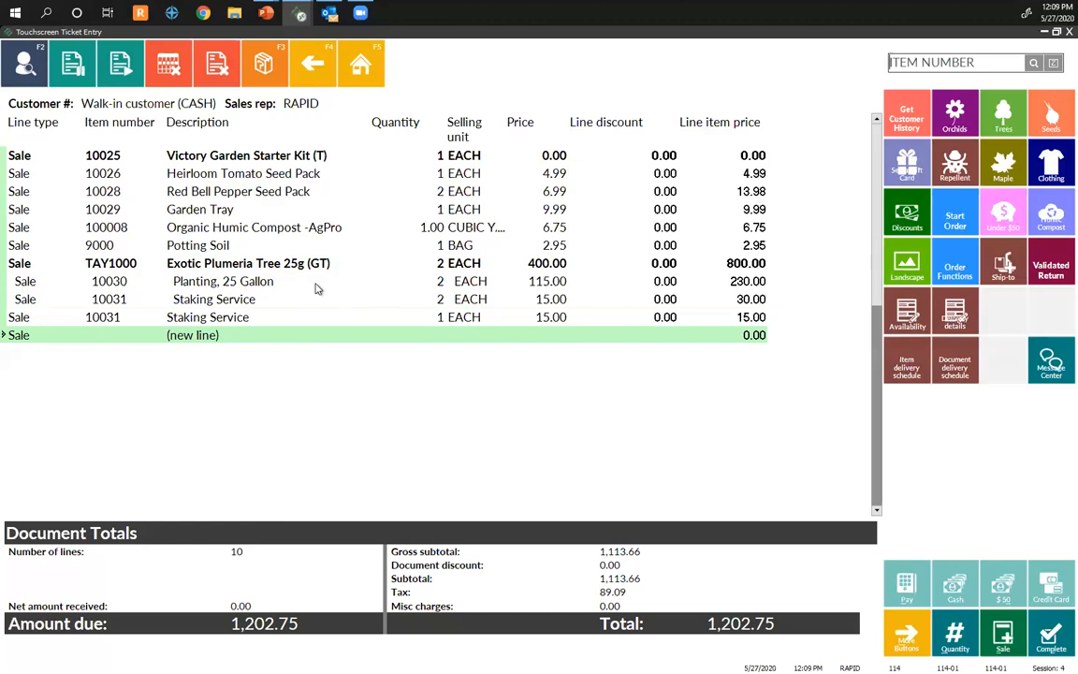
pyautogui.write('10034')
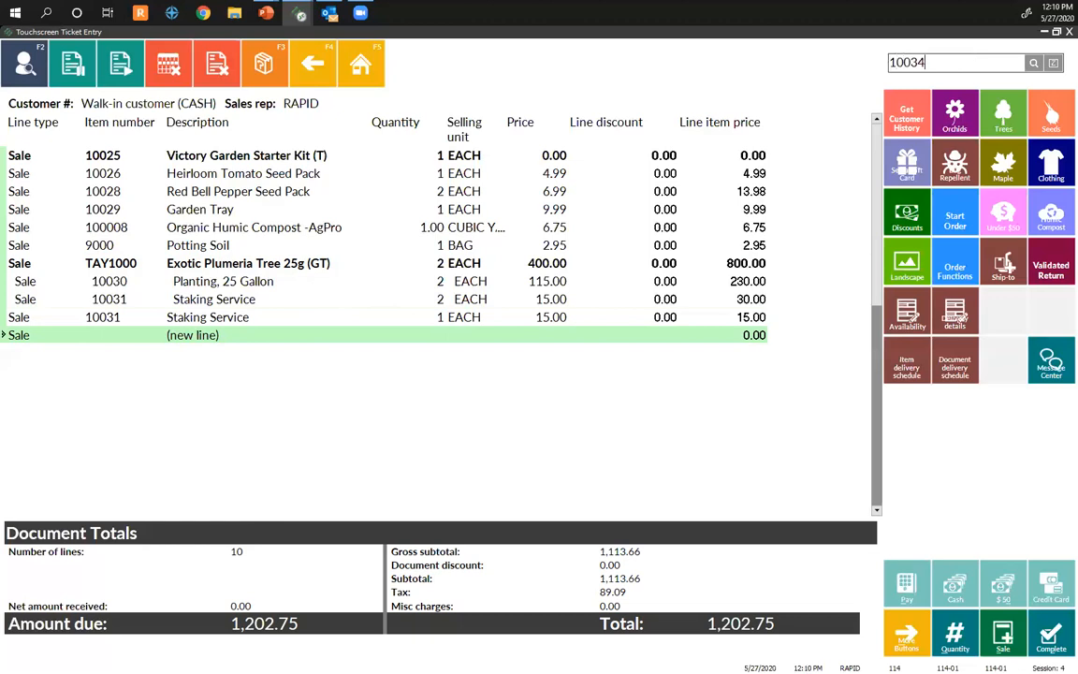
pyautogui.press('Return')
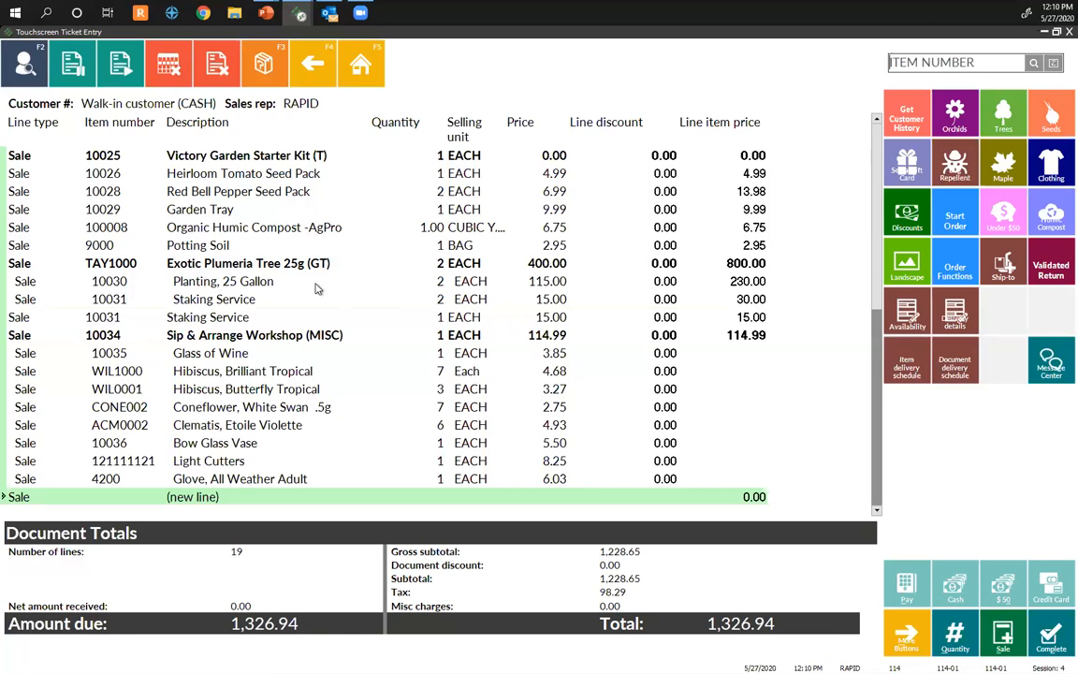
pyautogui.write('10035')
pyautogui.press('Return')
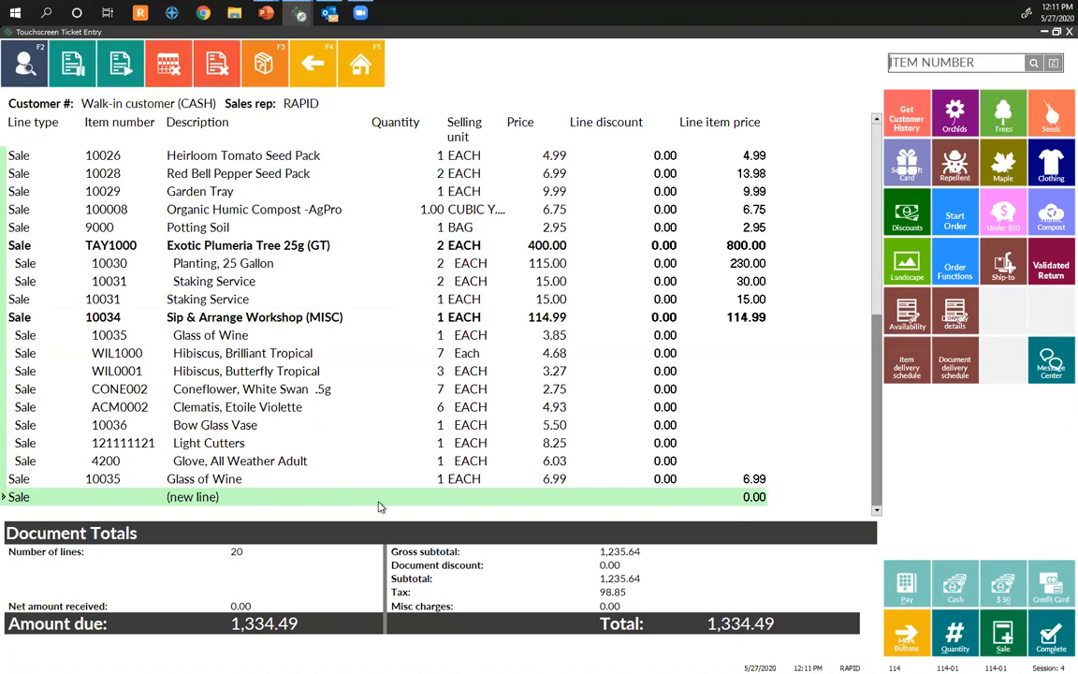
# Pay the ticket's full amount due in cash.
pyautogui.click(541, 318)
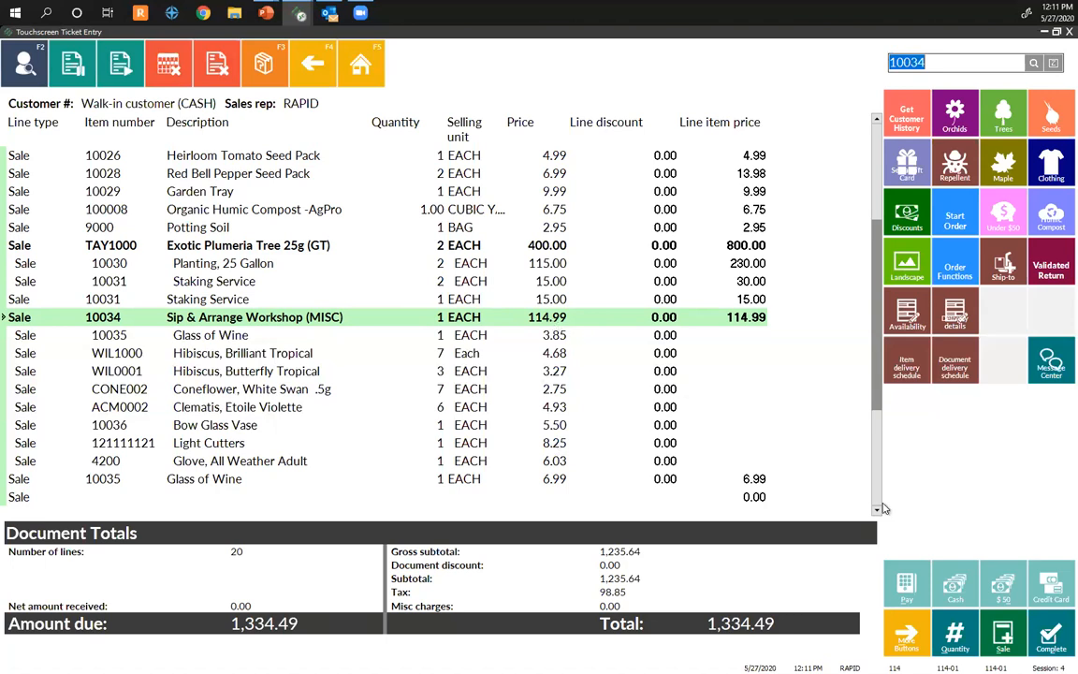
pyautogui.click(957, 592)
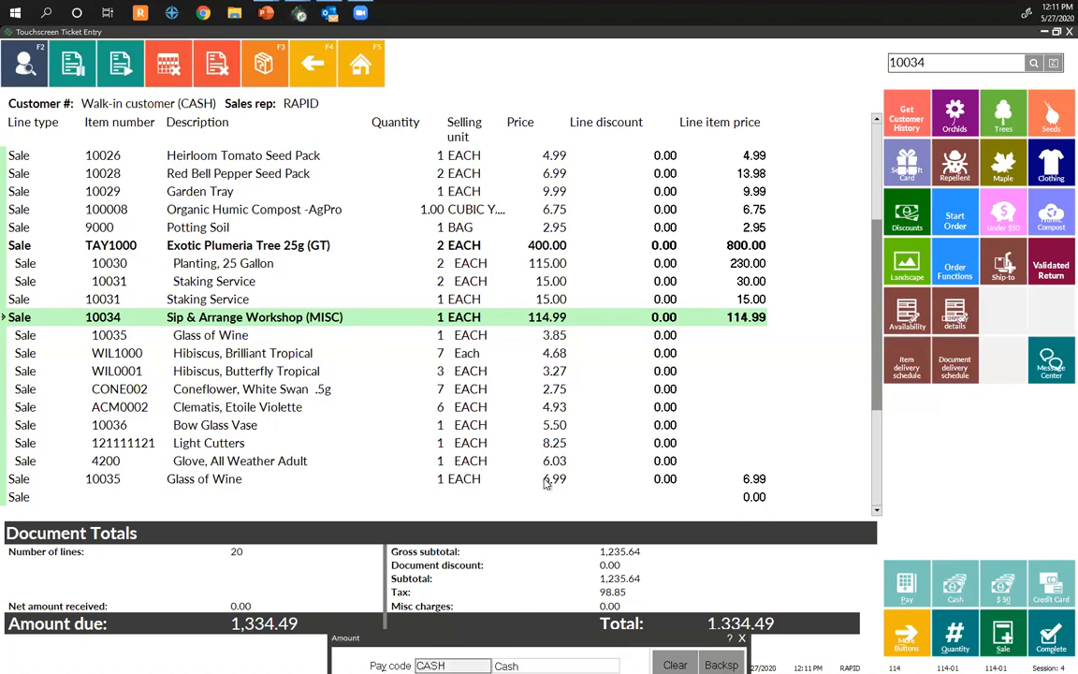
pyautogui.click(419, 344)
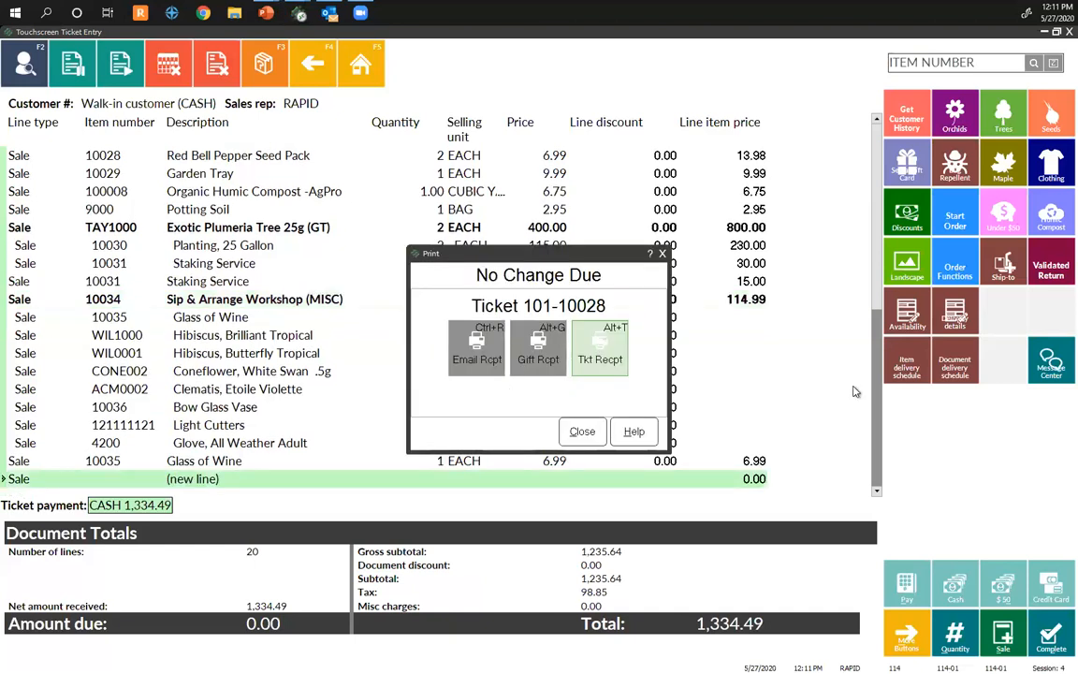
# Preview the ticket receipt, review how the kit lines are listed, and close out the finished ticket.
pyautogui.hotkey('alt', 't')
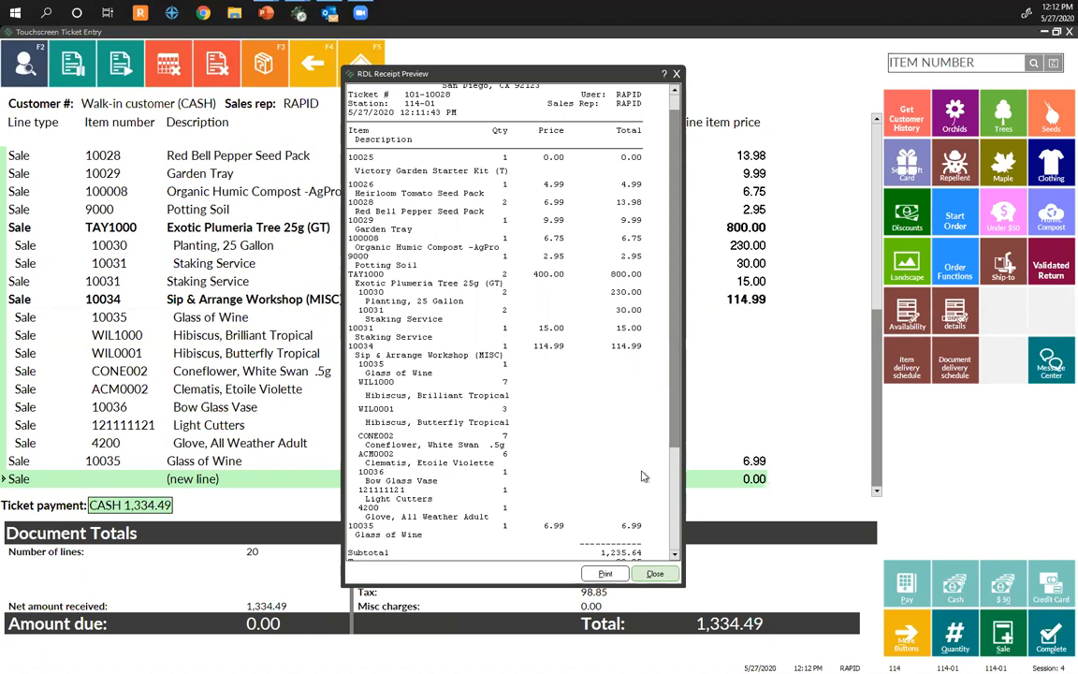
pyautogui.click(653, 576)
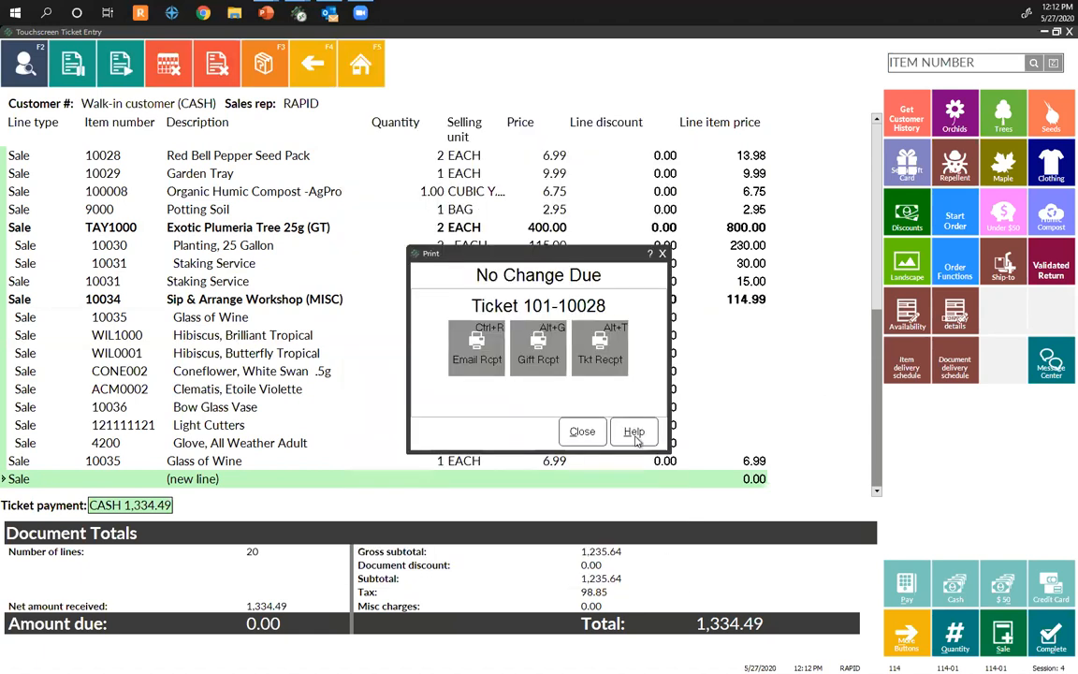
pyautogui.click(586, 436)
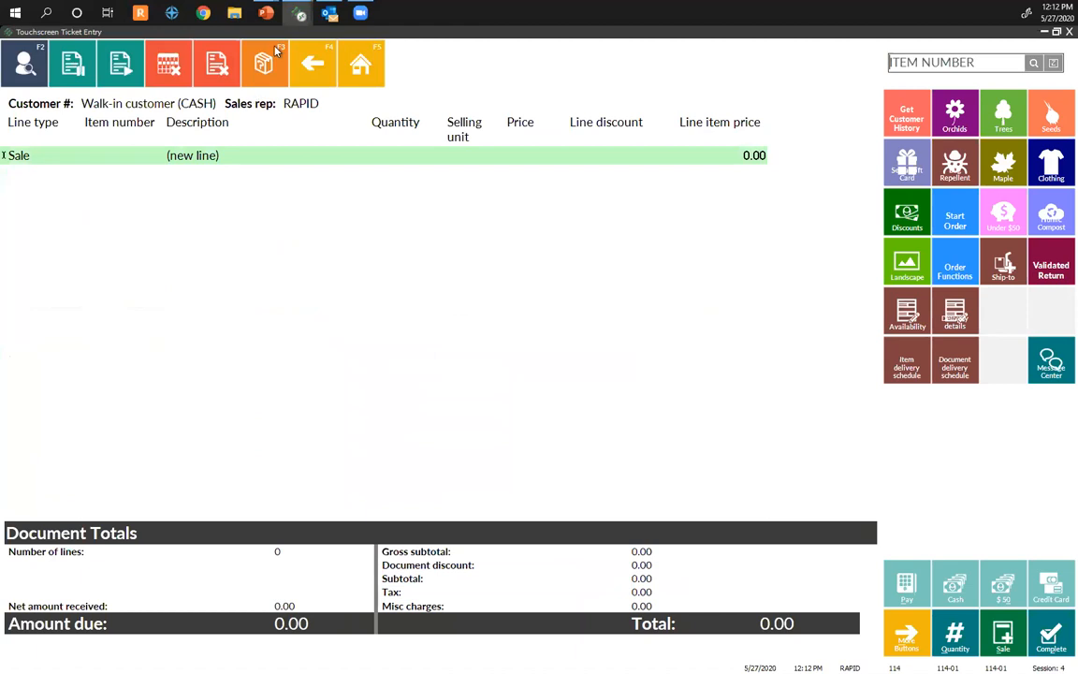
# Leave ticket entry and open the Sales Kits setup in the Inventory area.
pyautogui.moveTo(297, 12)
pyautogui.click(252, 89)
pyautogui.click(1055, 33)
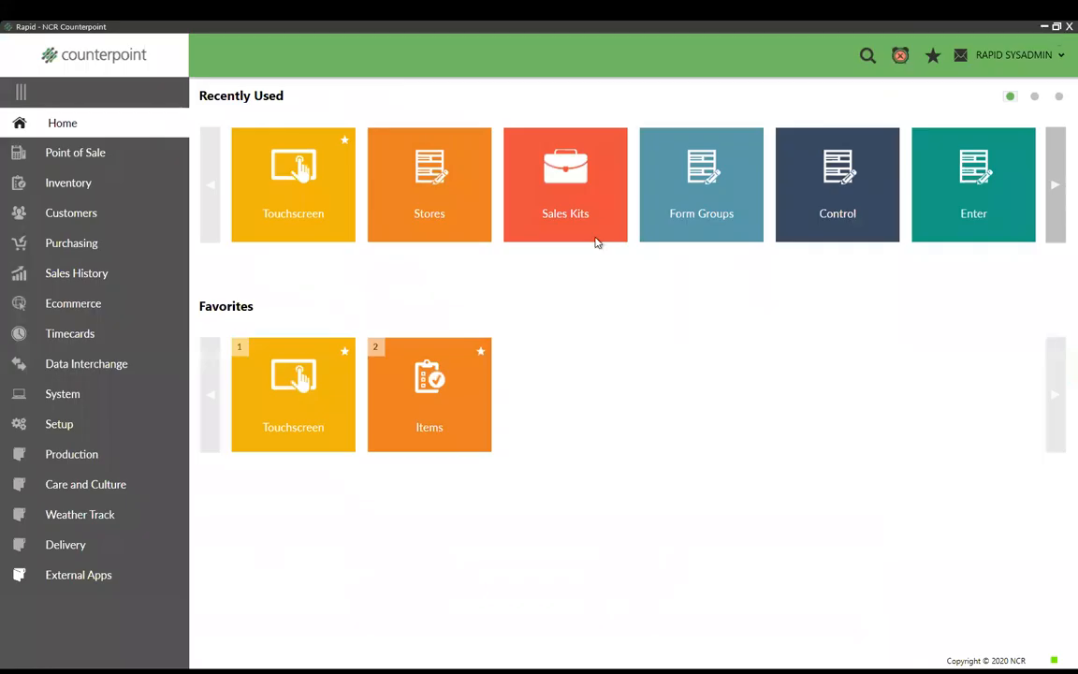
pyautogui.click(73, 182)
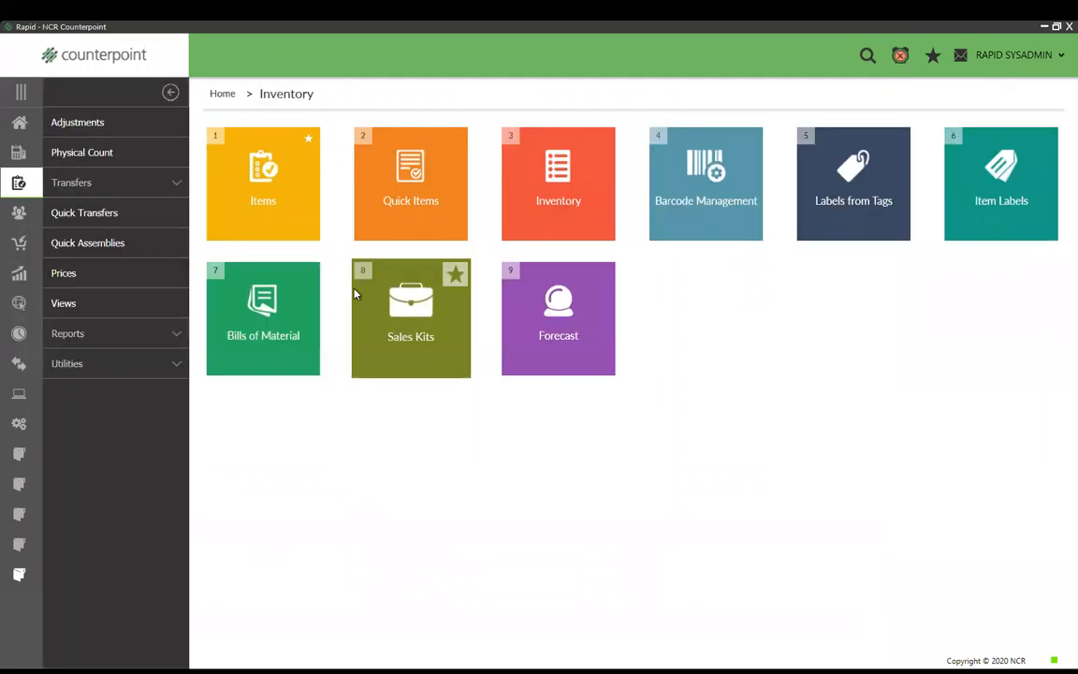
pyautogui.click(395, 329)
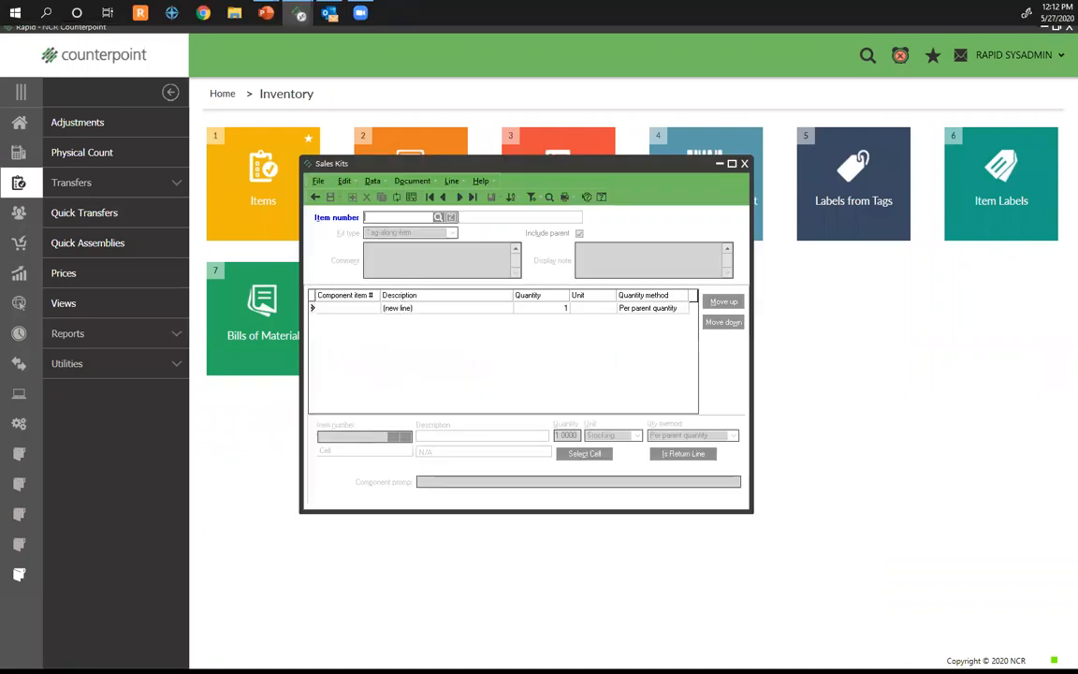
# Load sales kit 10025 and examine the quantity method choices for a component, keeping Per parent quantity.
pyautogui.write('10025')
pyautogui.press('Tab')
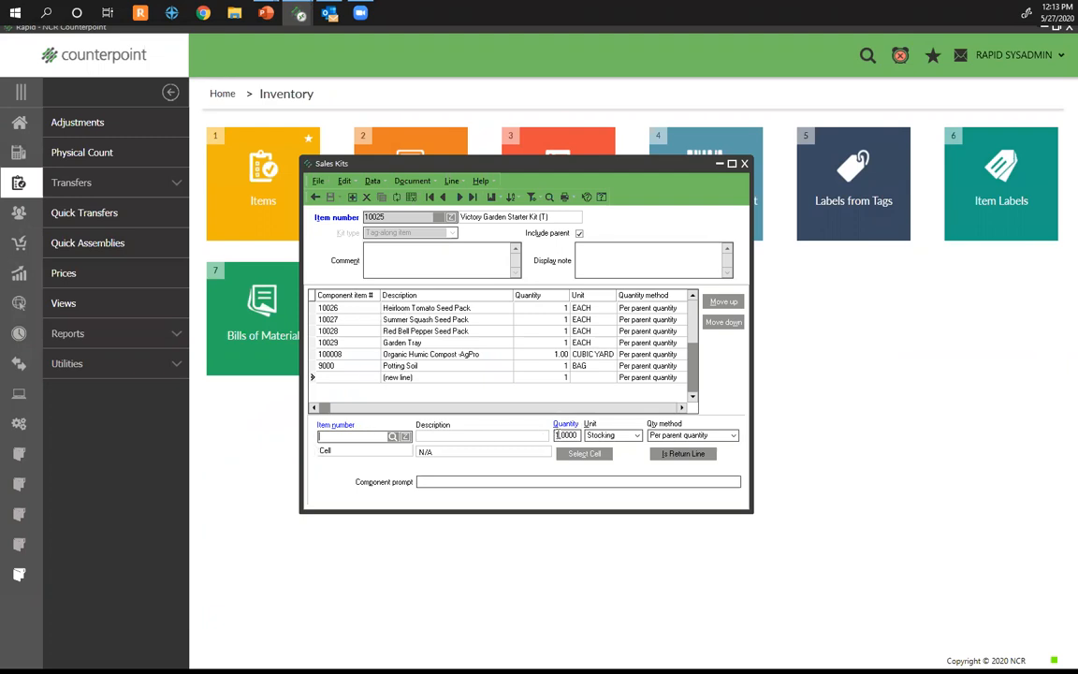
pyautogui.click(655, 437)
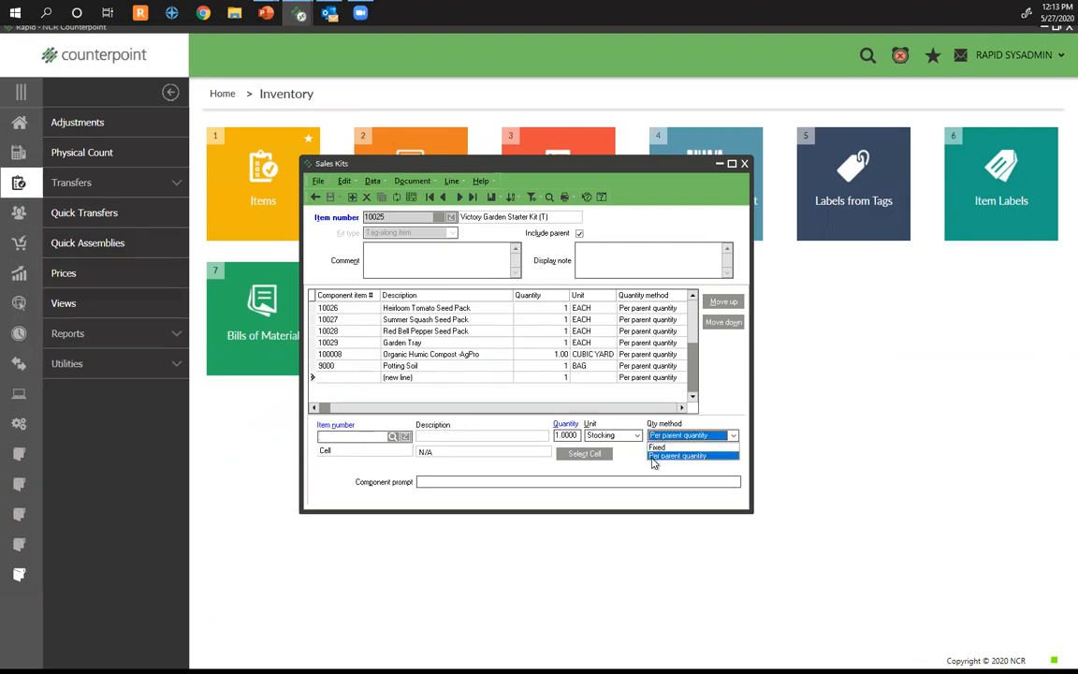
pyautogui.click(654, 456)
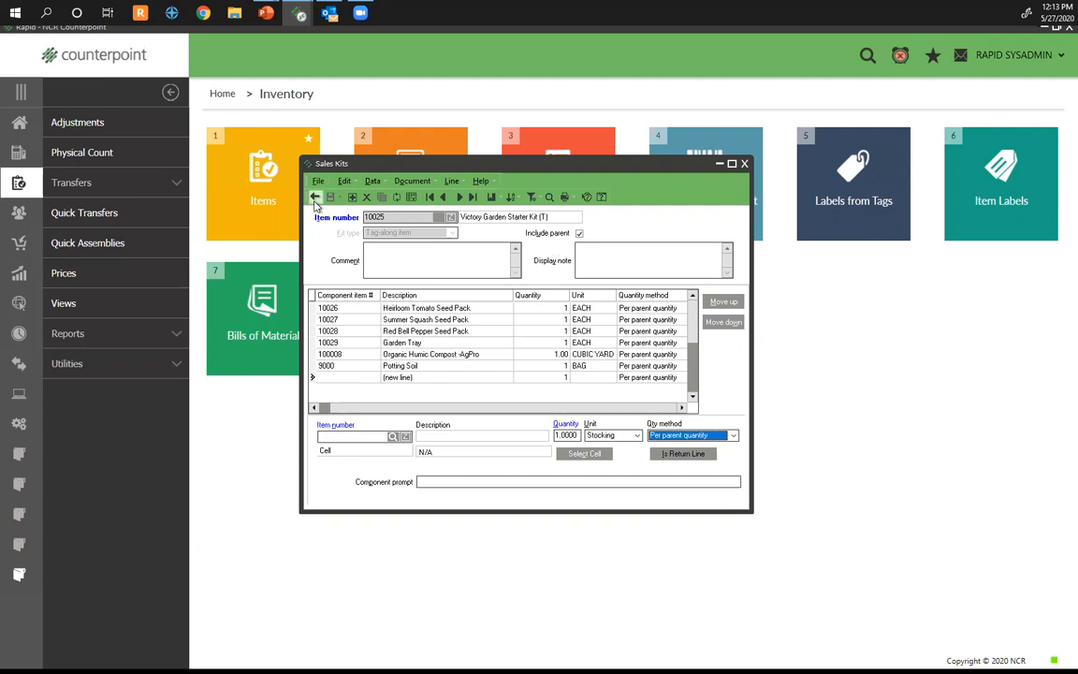
# Load the sales kit record for item TAY1000 to examine its components and settings.
pyautogui.write('T')
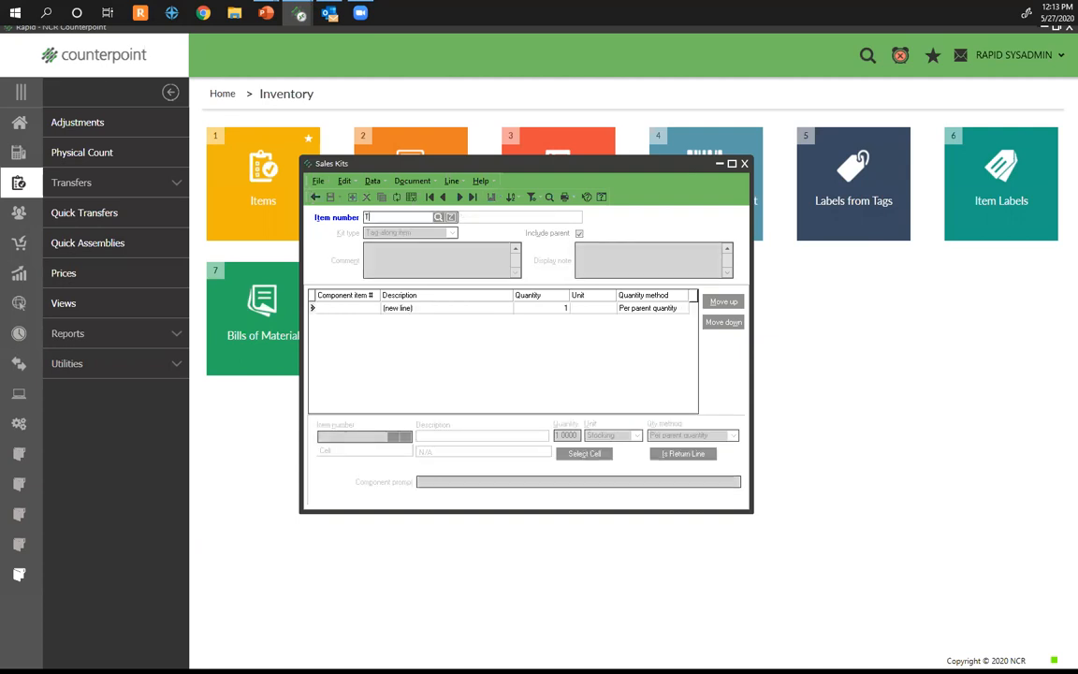
pyautogui.write('AY1000')
pyautogui.press('Return')
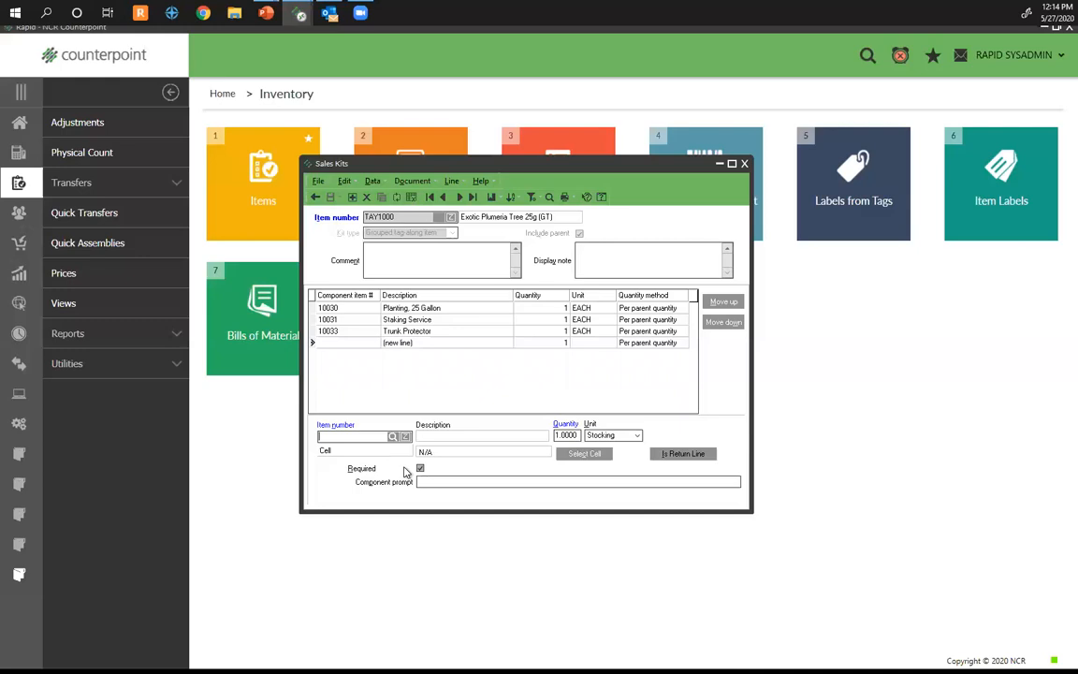
# Examine the required and prompt settings of the Planting, 25 Gallon and Staking Service components, and clear the kit record.
pyautogui.click(402, 309)
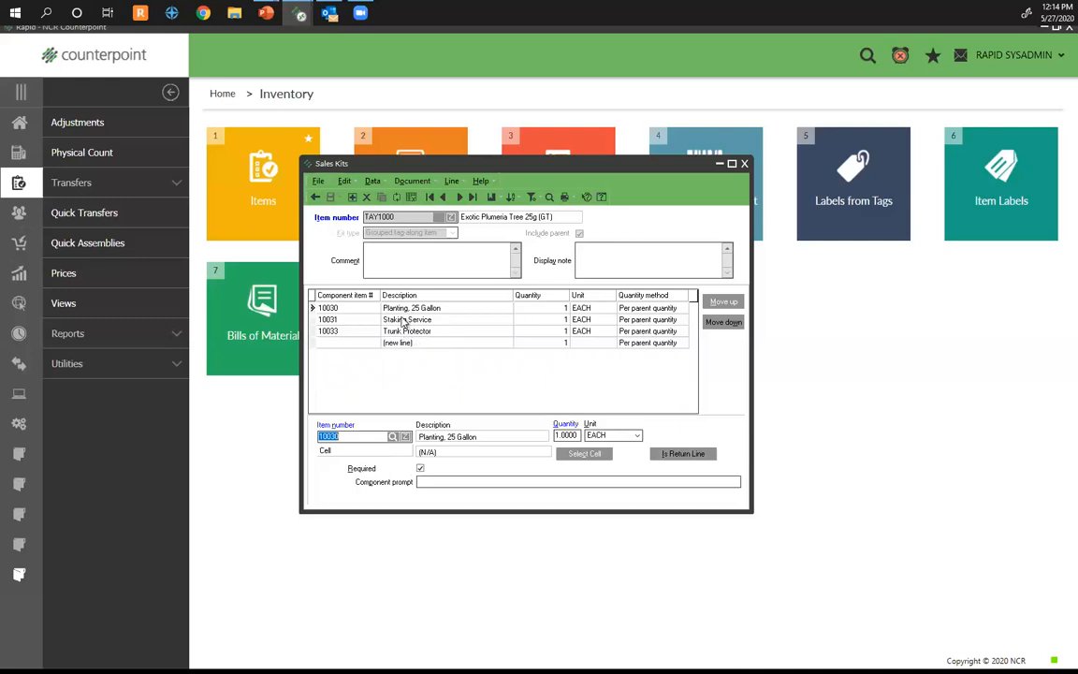
pyautogui.click(405, 321)
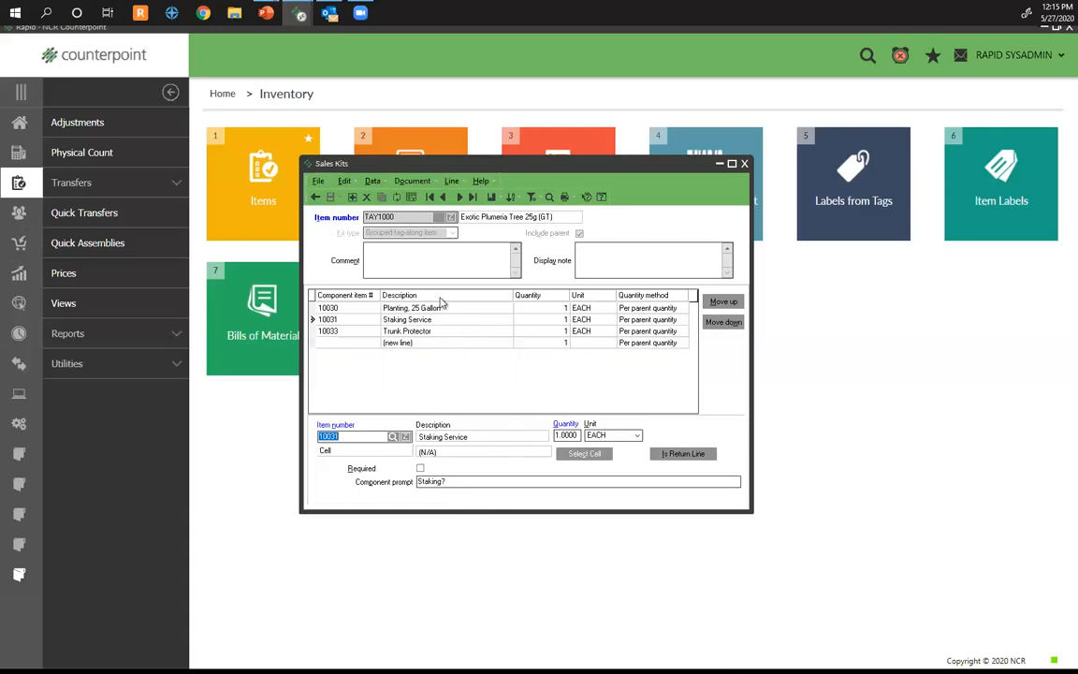
pyautogui.click(315, 197)
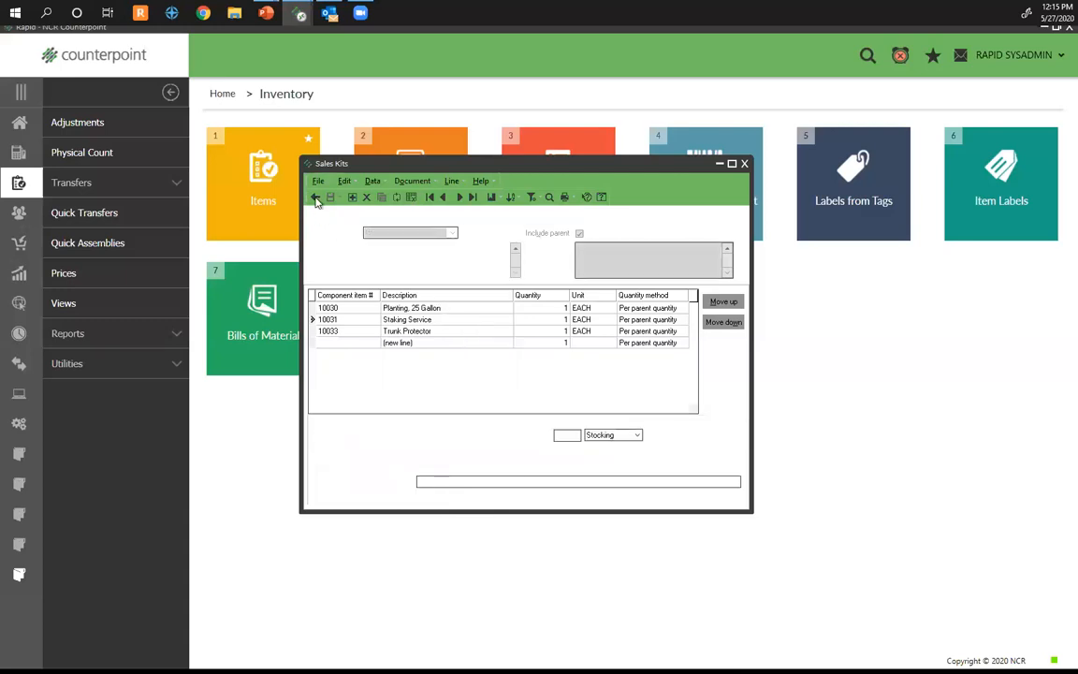
# Load the sales kit record for item 10034 and examine the settings of its Glass of Wine component.
pyautogui.write('10100')
pyautogui.press('Tab')
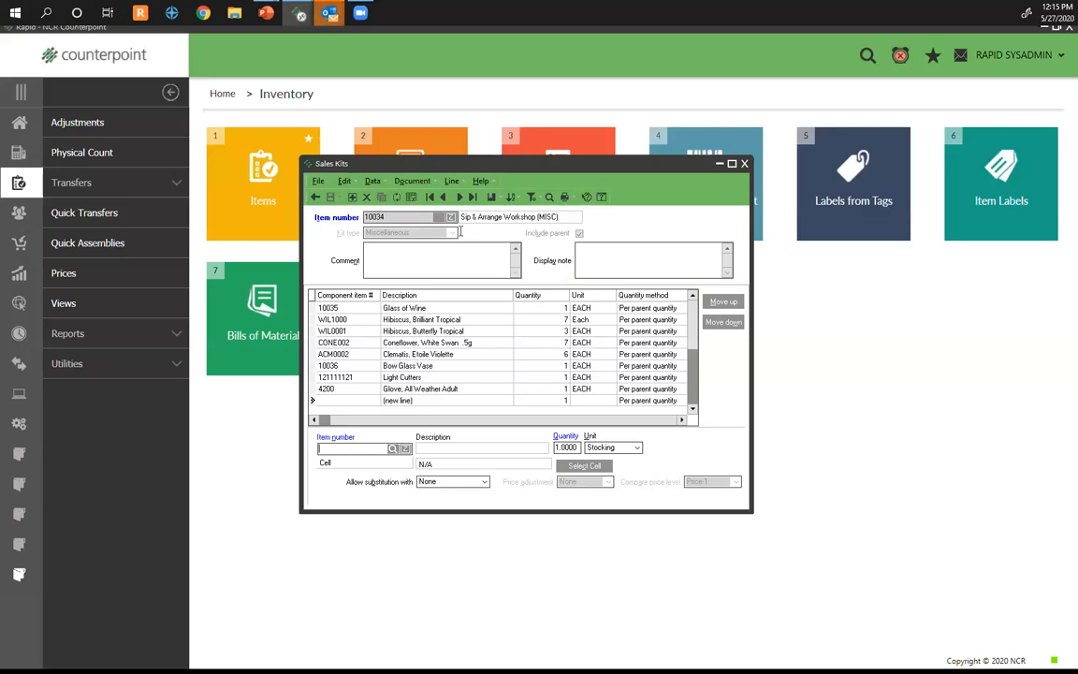
pyautogui.click(501, 309)
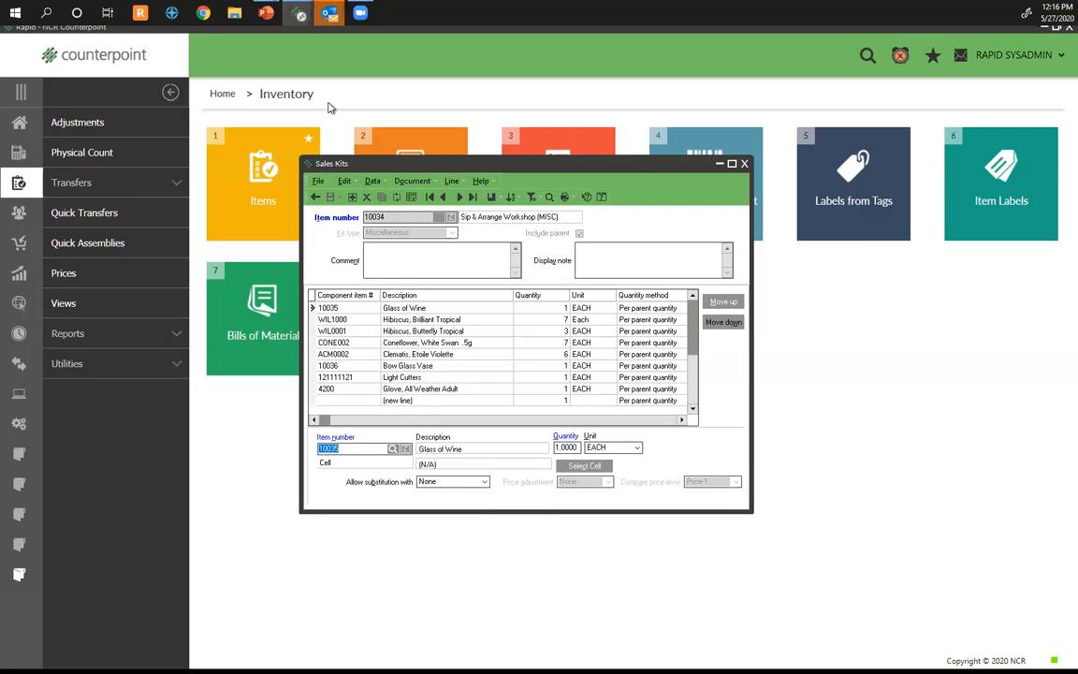
# Switch to the PowerPoint slide show, review the Sales Kits Breakdown slide and advance to the Bills of Material slide.
pyautogui.click(266, 13)
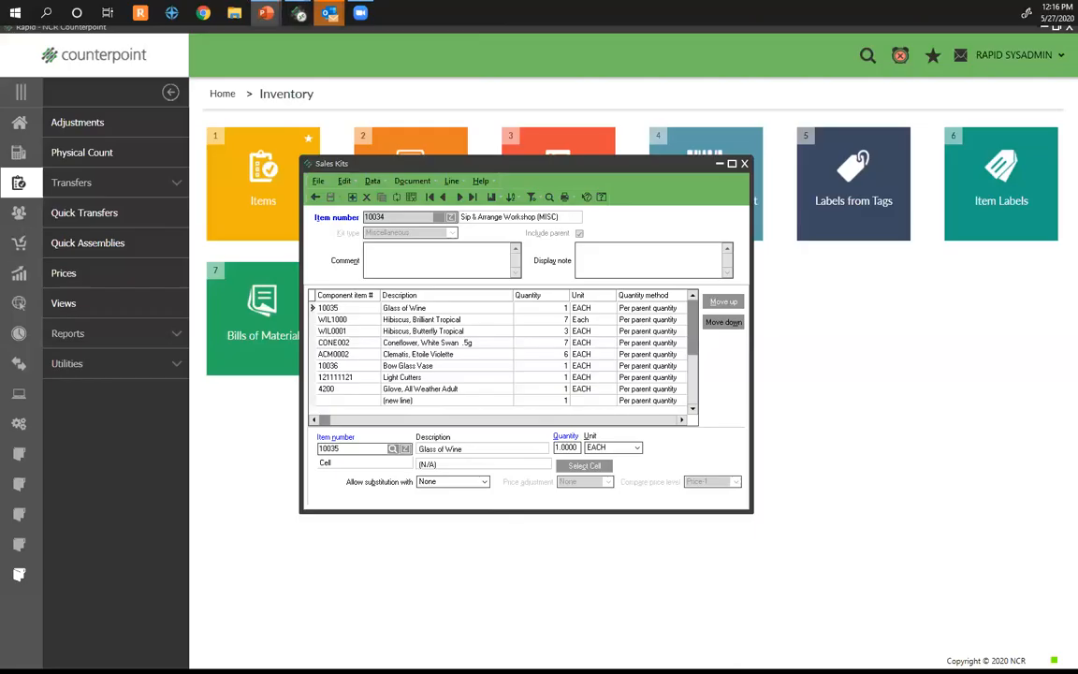
pyautogui.click(272, 14)
pyautogui.click(266, 80)
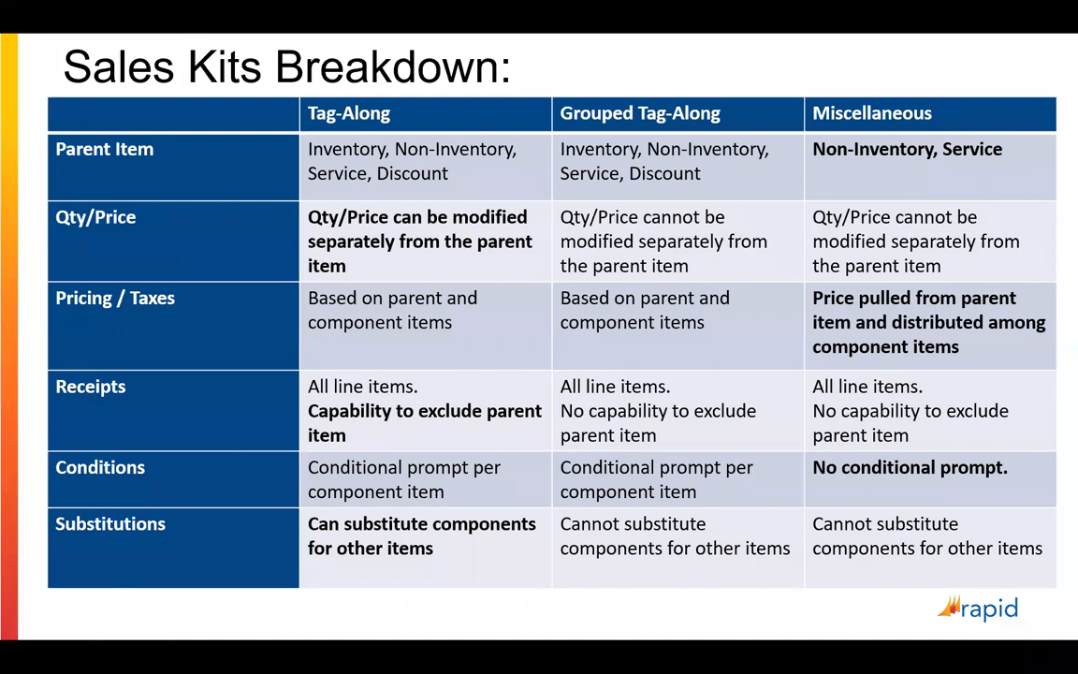
pyautogui.press('Right')
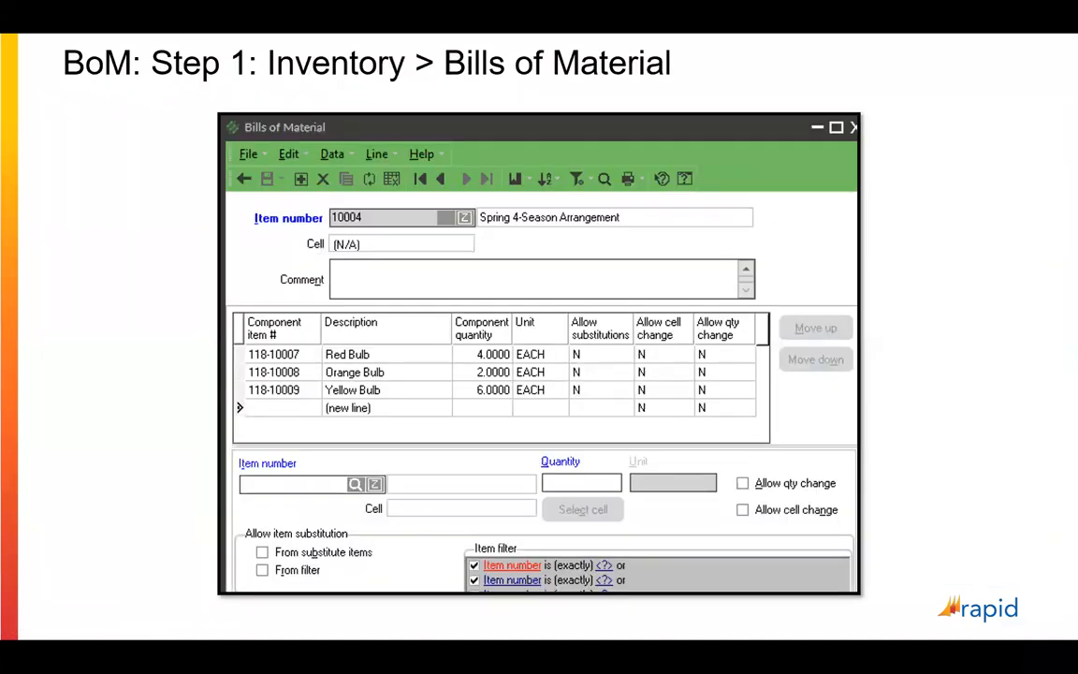